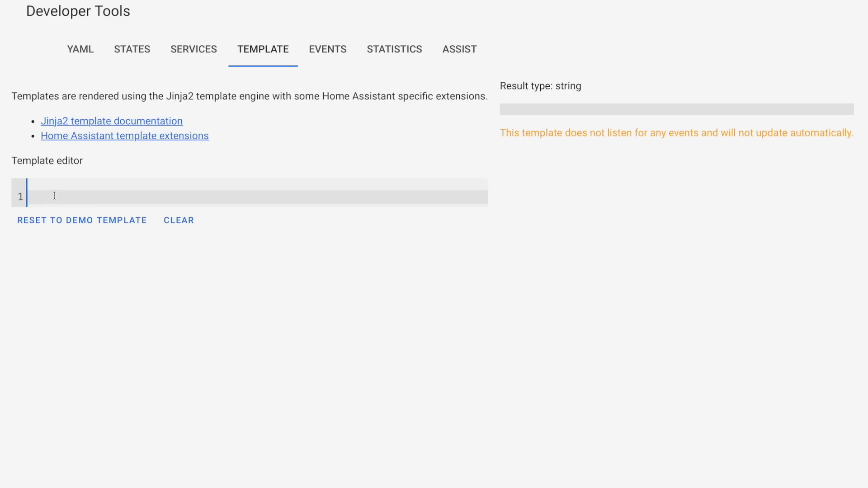
Enter the {{ }} output delimiters in the empty template editor
{"action": "type", "text": "{{ }}"}
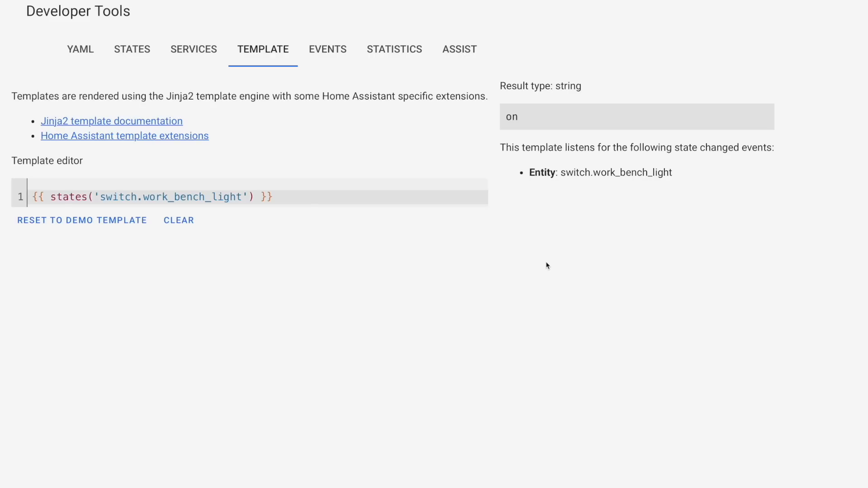
Try the template with only the bare entity switch.work_bench_light, removing the states() function and quotes around it
{"action": "left_click_drag", "start_coordinate": [100, 196], "coordinate": [50, 196]}
{"action": "key", "text": "BackSpace"}
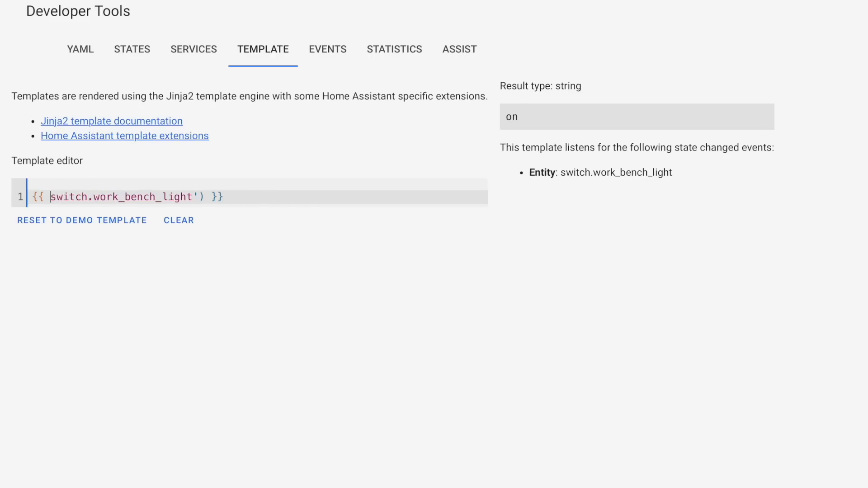
{"action": "double_click", "coordinate": [199, 197]}
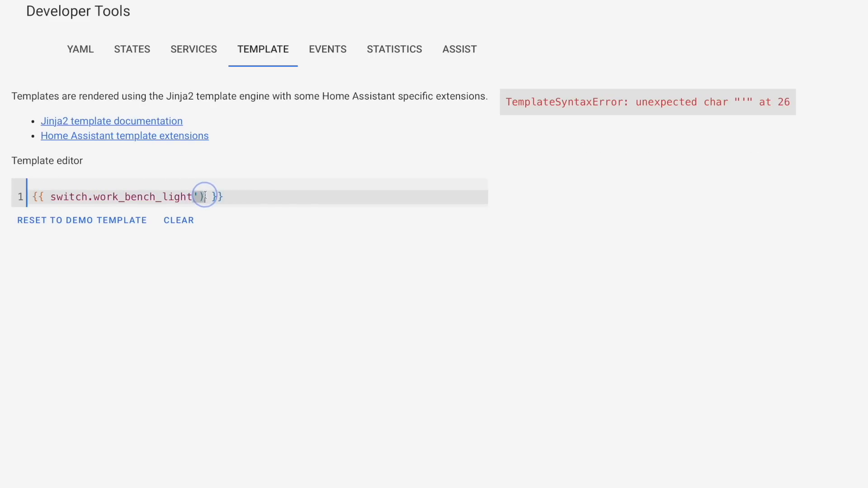
{"action": "key", "text": "BackSpace"}
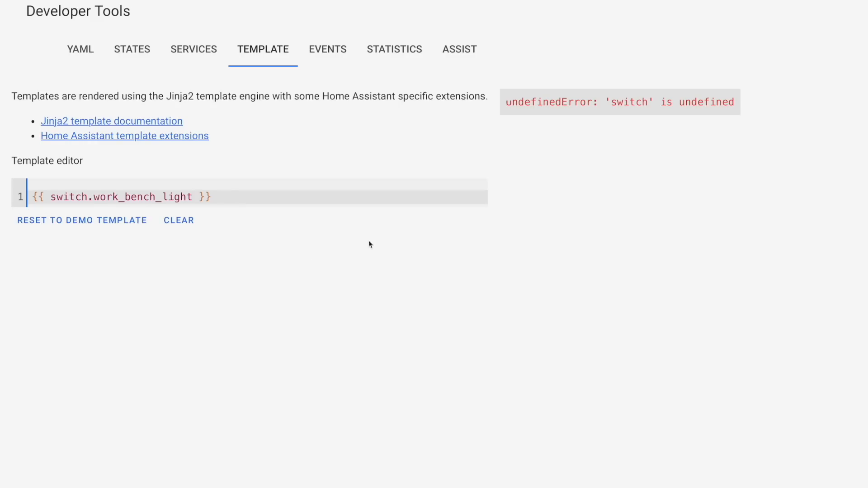
{"action": "left_click", "coordinate": [289, 199]}
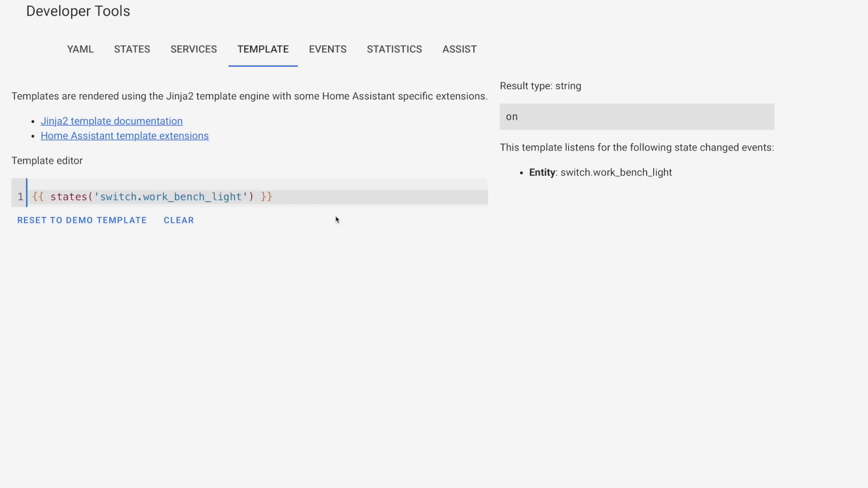
Add an empty {% %} statement block on line 3, below the states expression
{"action": "key", "text": "Return"}
{"action": "key", "text": "Return"}
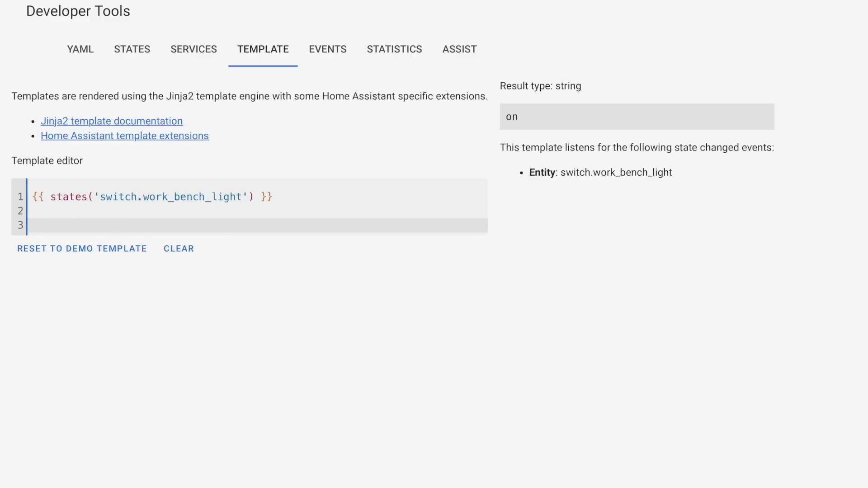
{"action": "type", "text": "{%"}
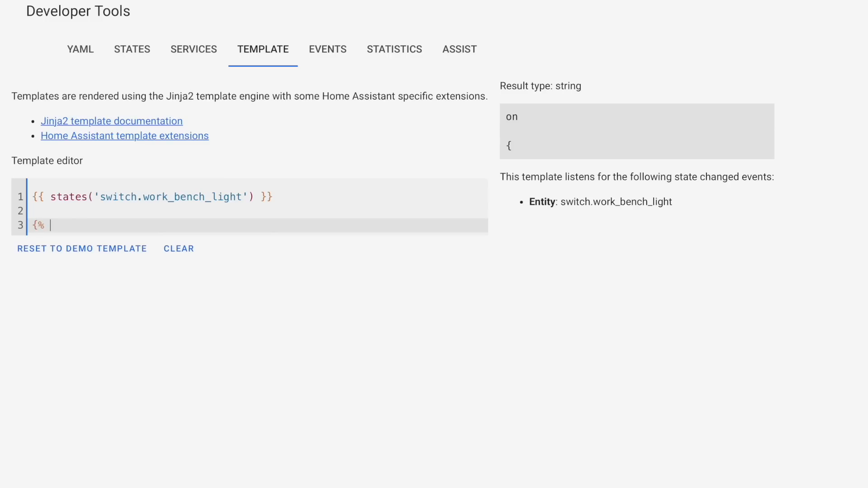
{"action": "type", "text": " %}"}
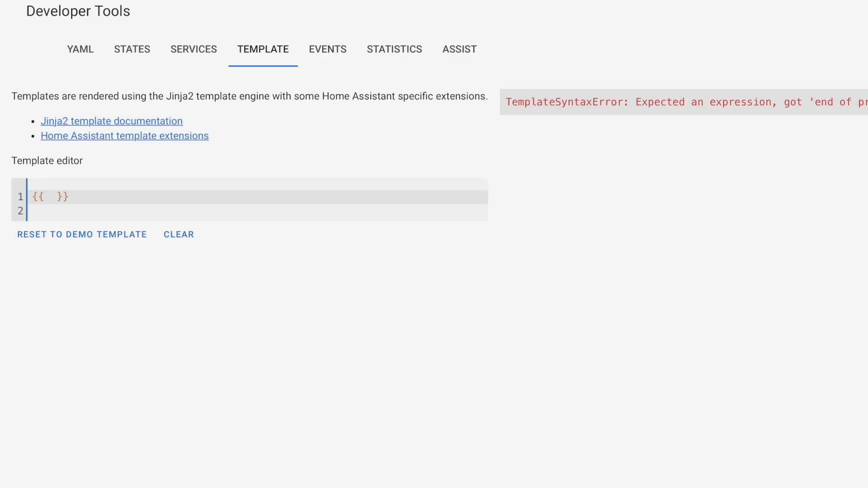
Fill the empty expression with now() and extend it to return only the hour
{"action": "type", "text": "now()"}
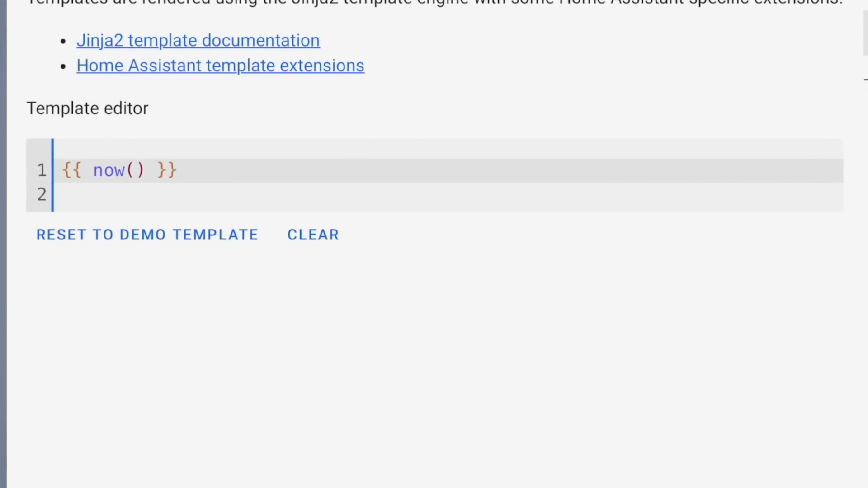
{"action": "type", "text": ".hou"}
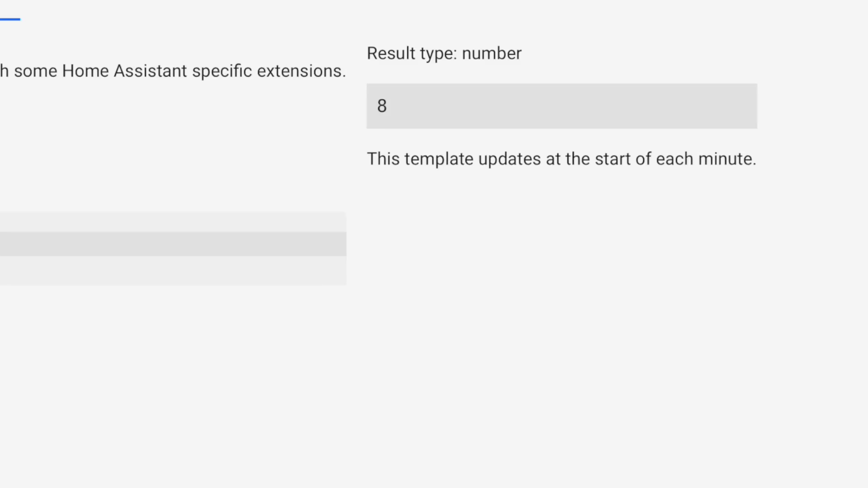
Change the attribute of the now() expression so that it reads now().year
{"action": "key", "text": "BackSpace"}
{"action": "key", "text": "BackSpace"}
{"action": "key", "text": "BackSpace"}
{"action": "key", "text": "BackSpace"}
{"action": "key", "text": "BackSpace"}
{"action": "type", "text": "year"}
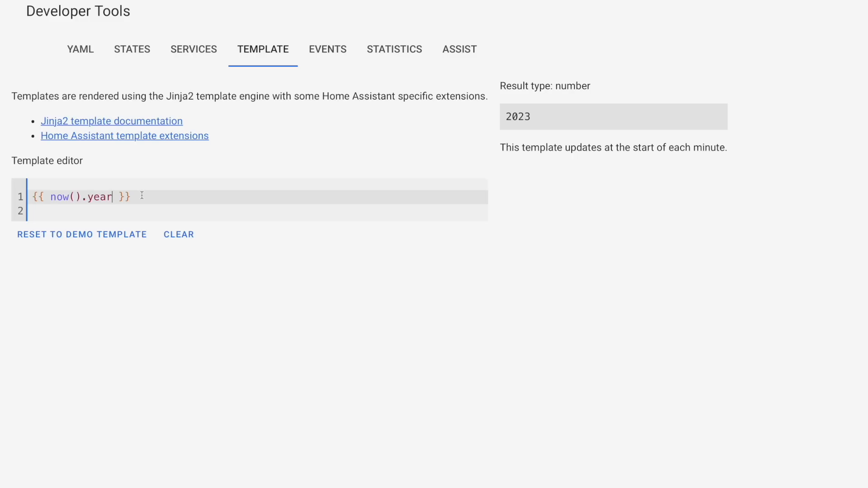
Replace the template with an if/elif/else greeting on now().hour: "Good morning." below 12, "Good afternoon." from 12 to below 17, otherwise "Good evening."
{"action": "left_click_drag", "start_coordinate": [141, 197], "coordinate": [23, 201]}
{"action": "type", "text": "{% if now().hour < 12%} Good morning. {% elif now().hour >= 12 and now().hour < 17 %} Good afternoon. {% else %} Good evening. {% endif %}"}
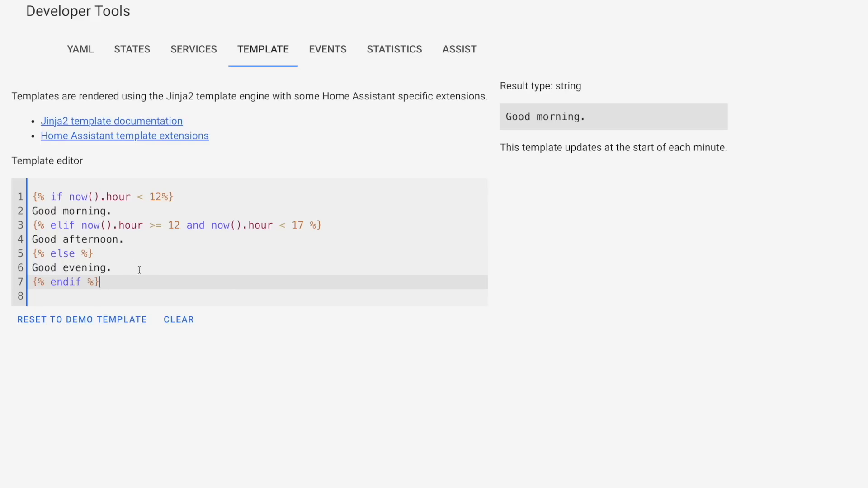
Add the expression {{ now().hour }} below the greeting block, separated by blank lines
{"action": "key", "text": "Return"}
{"action": "key", "text": "Return"}
{"action": "key", "text": "Return"}
{"action": "type", "text": "{{ now().hour }}"}
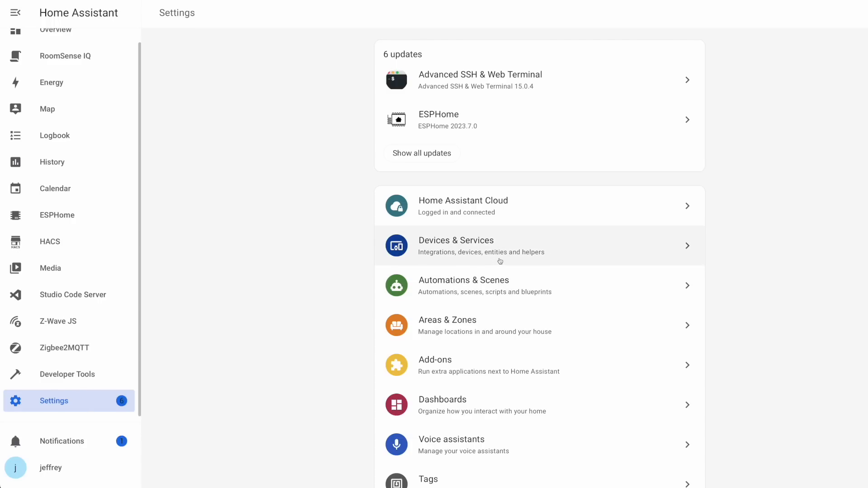
Open the helpers list under Devices & Services and start creating a Date and/or time helper
{"action": "left_click", "coordinate": [501, 253]}
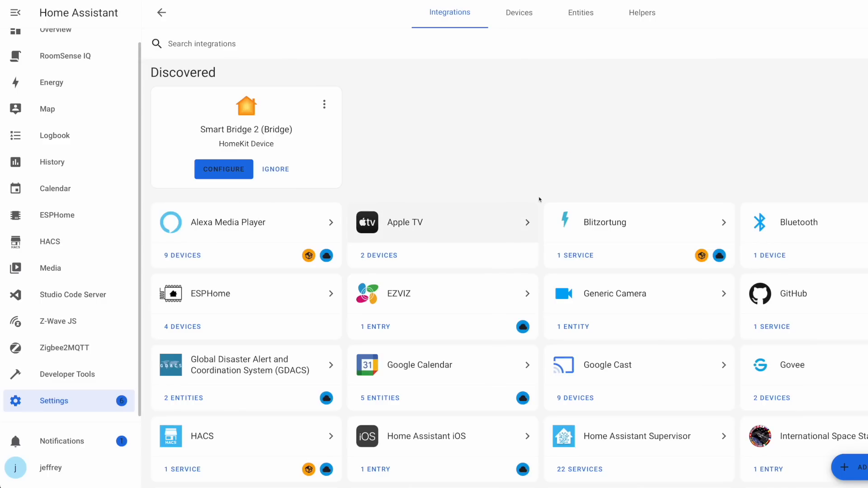
{"action": "left_click", "coordinate": [647, 15]}
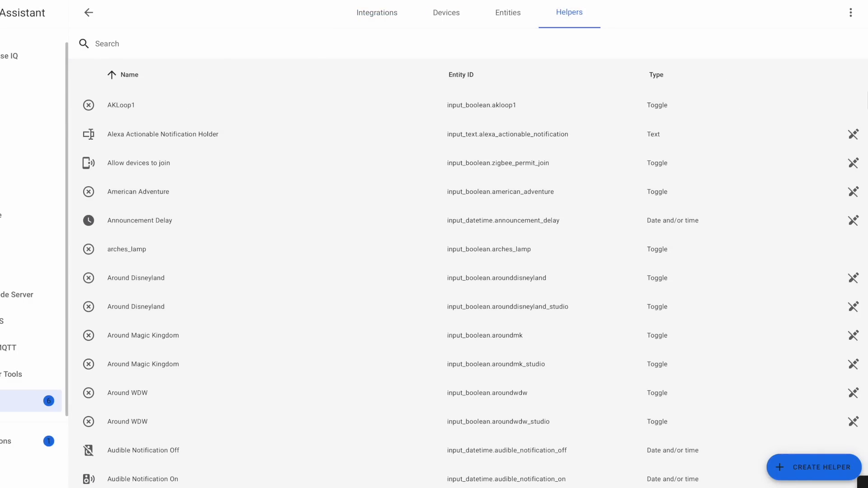
{"action": "left_click", "coordinate": [788, 466]}
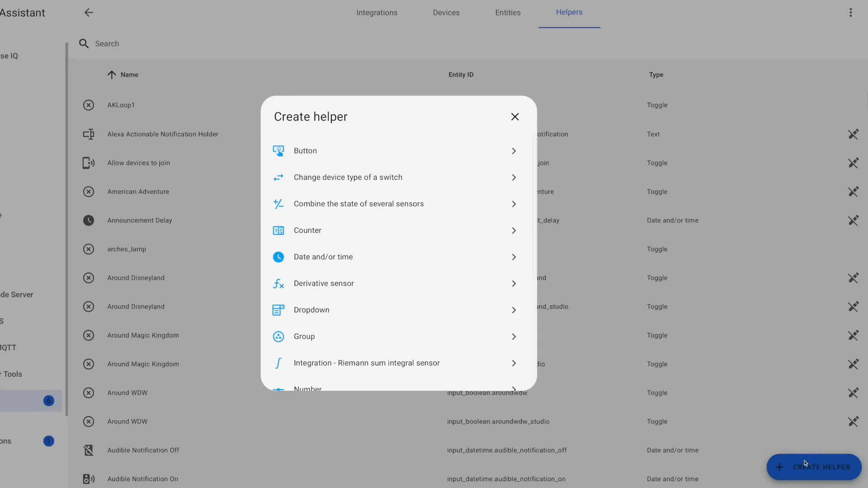
{"action": "left_click", "coordinate": [338, 260]}
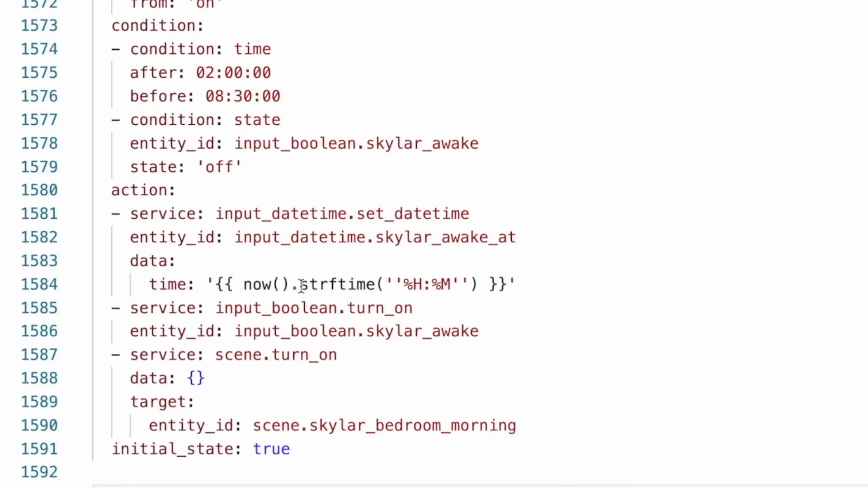
Try removing .strftime(''%H:%M'') from the time value of the input_datetime.set_datetime action, and undo the deletion
{"action": "left_click_drag", "start_coordinate": [291, 284], "coordinate": [460, 283]}
{"action": "key", "text": "shift+Right"}
{"action": "key", "text": "shift+Right"}
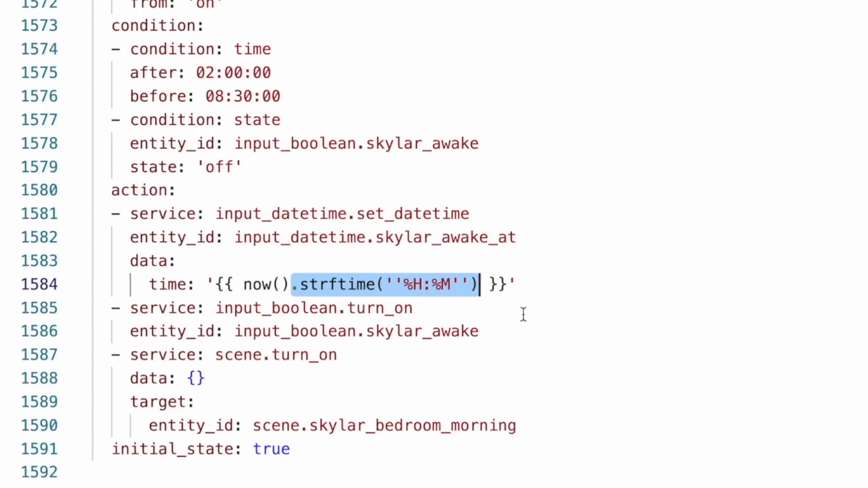
{"action": "key", "text": "BackSpace"}
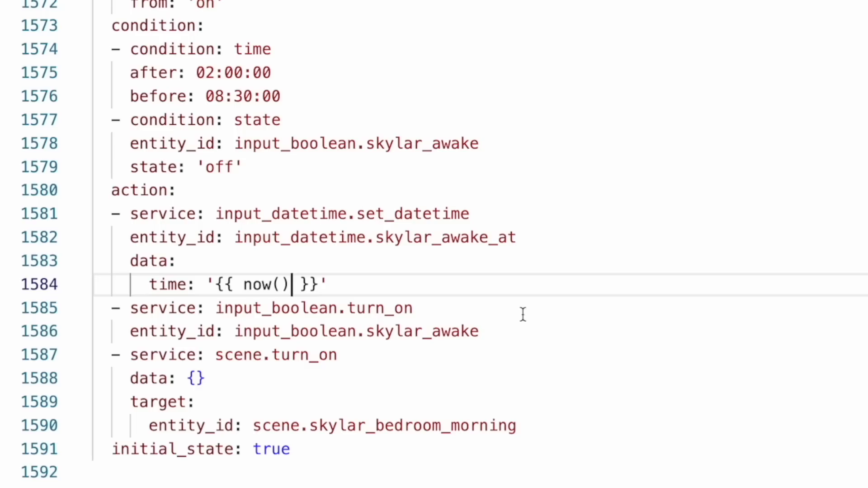
{"action": "key", "text": "ctrl+z"}
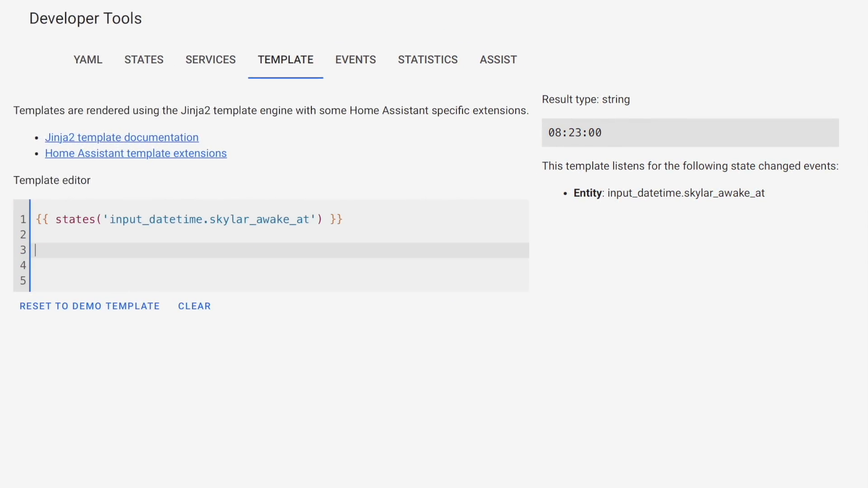
Add the expression {{ now().strftime('%H:%M') }} on line 3 of the template
{"action": "type", "text": "{{ now().strftime('%H:%M() }}"}
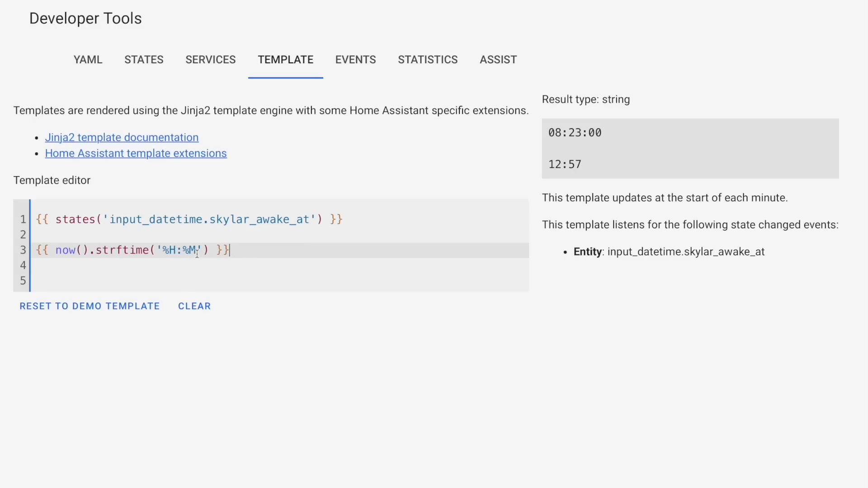
Change the strftime format on line 3 to '%H:%m:%S', adding seconds and using a lowercase m
{"action": "left_click", "coordinate": [196, 252]}
{"action": "type", "text": ":%S"}
{"action": "left_click", "coordinate": [194, 250]}
{"action": "key", "text": "BackSpace"}
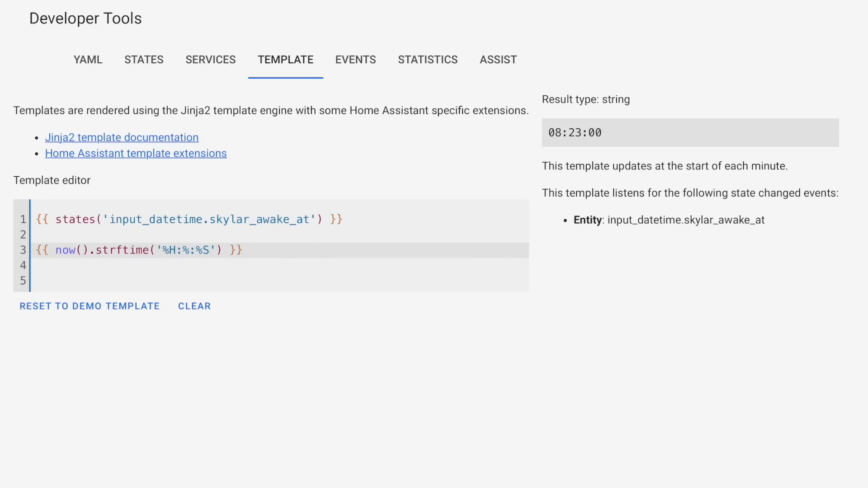
{"action": "type", "text": "m"}
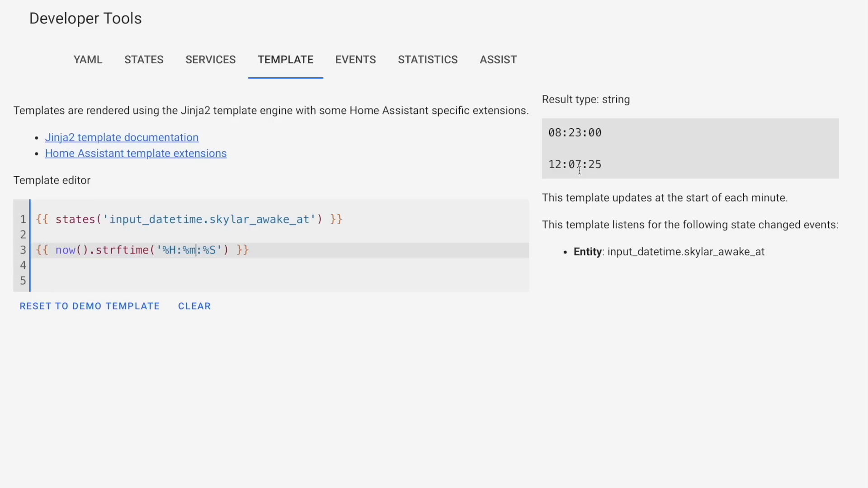
Try variations of the hour code's letter case and return the line 3 strftime format to '%H:%M'
{"action": "left_click", "coordinate": [178, 250]}
{"action": "key", "text": "BackSpace"}
{"action": "type", "text": "h"}
{"action": "key", "text": "BackSpace"}
{"action": "type", "text": "H"}
{"action": "key", "text": "Right"}
{"action": "key", "text": "Right"}
{"action": "key", "text": "BackSpace"}
{"action": "type", "text": "M"}
Add {{ now().strftime('%Y-%m-%d') }} {{ now().strftime('%H:%M') }} on line 5 of the template
{"action": "left_click", "coordinate": [198, 251]}
{"action": "key", "text": "Return"}
{"action": "key", "text": "Return"}
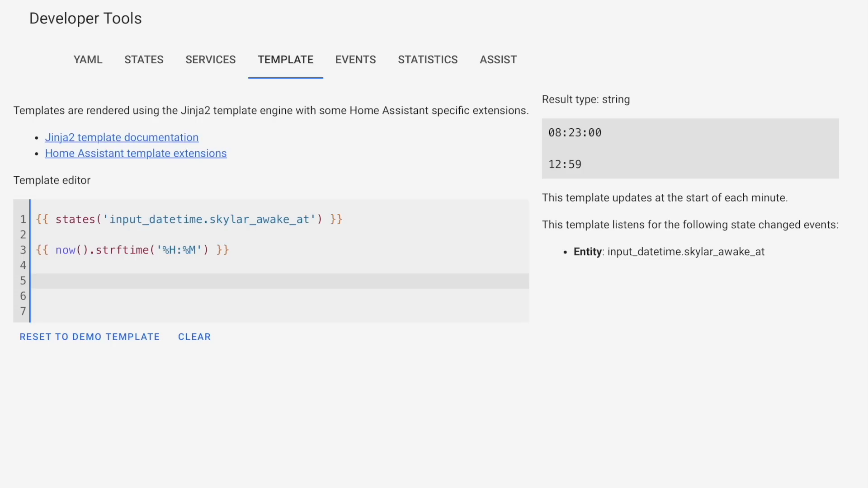
{"action": "type", "text": "{{ now().strftime('%Y-%m-%d') }} {{ now().strftime('%H:%M') }}"}
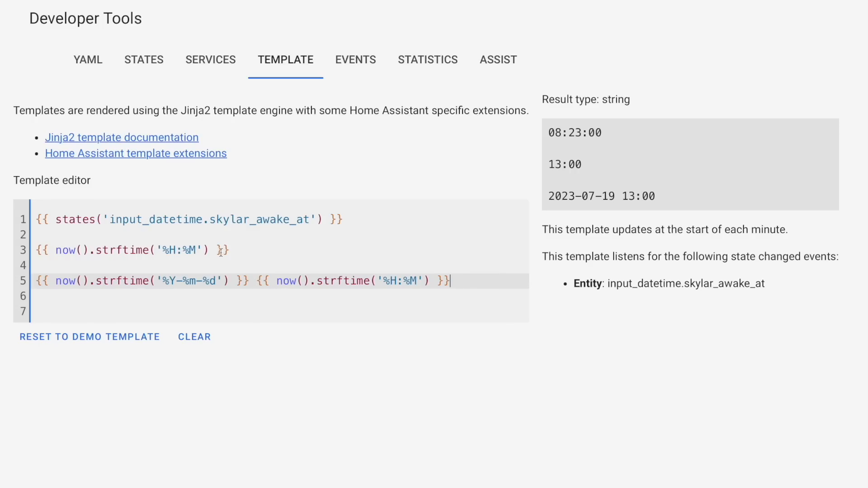
Replace strftime('%H:%M') on line 3 with time() so the expression reads {{ now().time() }}
{"action": "left_click_drag", "start_coordinate": [96, 250], "coordinate": [209, 250]}
{"action": "type", "text": "ti"}
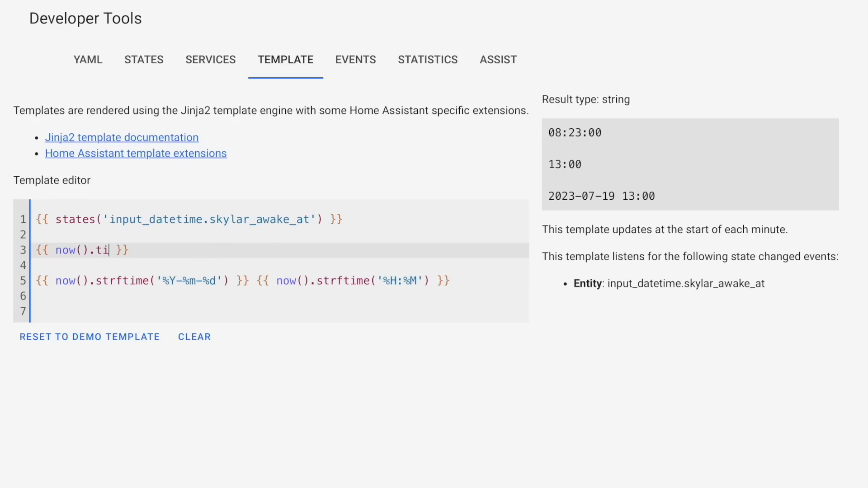
{"action": "type", "text": "me()"}
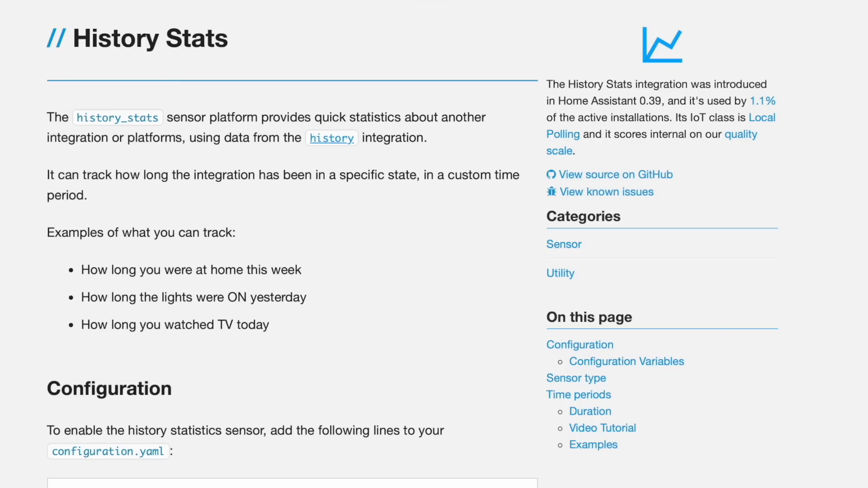
Examine the example configuration.yaml entry and configuration variables in the History Stats documentation
{"action": "scroll", "coordinate": [292, 245], "scroll_direction": "down", "scroll_amount": 8}
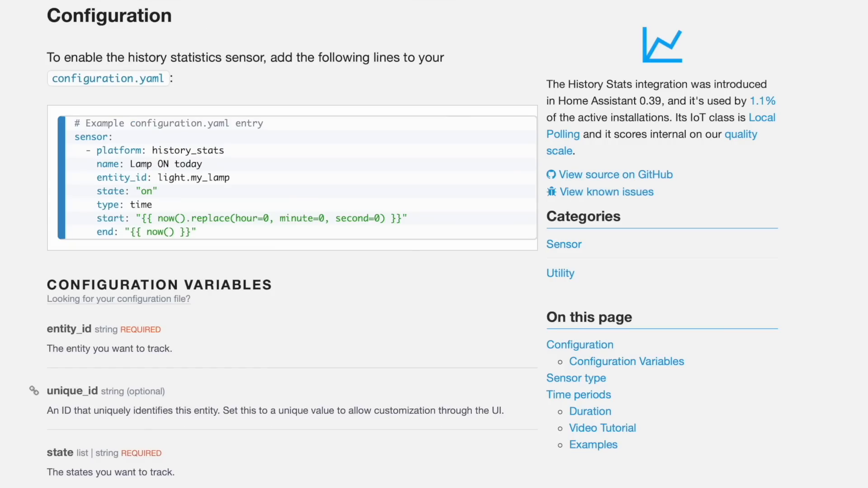
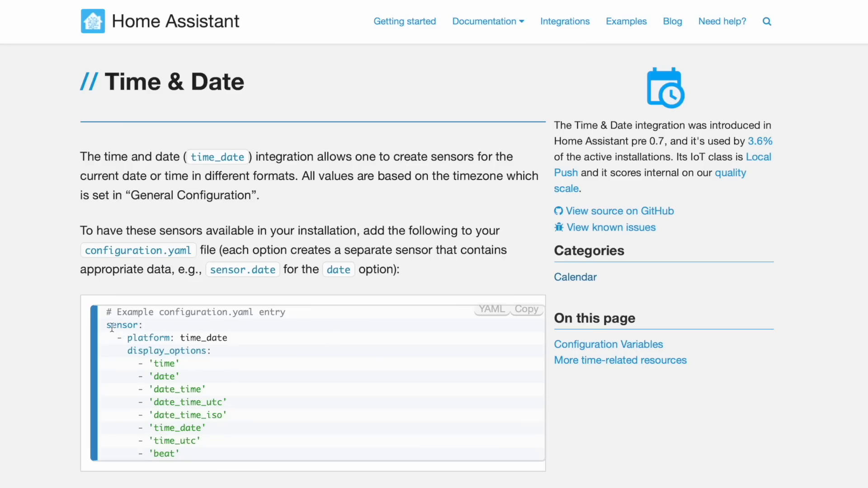
Copy the time_date sensor example from the Time & Date documentation and paste it at the end of configuration.yaml
{"action": "left_click_drag", "start_coordinate": [108, 325], "coordinate": [231, 454]}
{"action": "key", "text": "ctrl+c"}
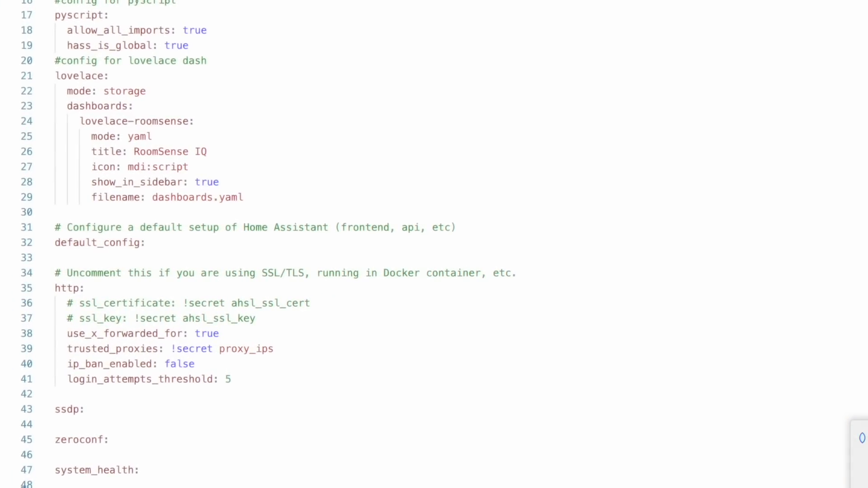
{"action": "scroll", "coordinate": [434, 244], "scroll_direction": "down", "scroll_amount": 5}
{"action": "scroll", "coordinate": [435, 32], "scroll_direction": "down", "scroll_amount": 20}
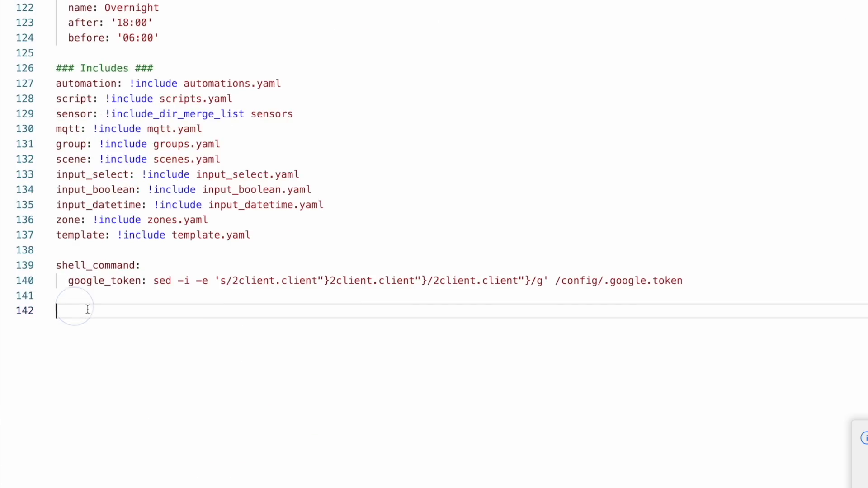
{"action": "key", "text": "ctrl+v"}
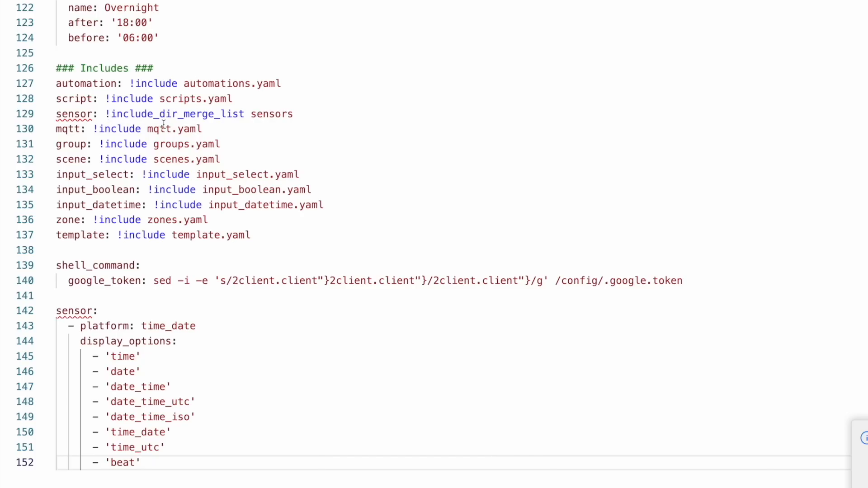
Undo the paste of the time_date sensor block in configuration.yaml
{"action": "mouse_move", "coordinate": [165, 129]}
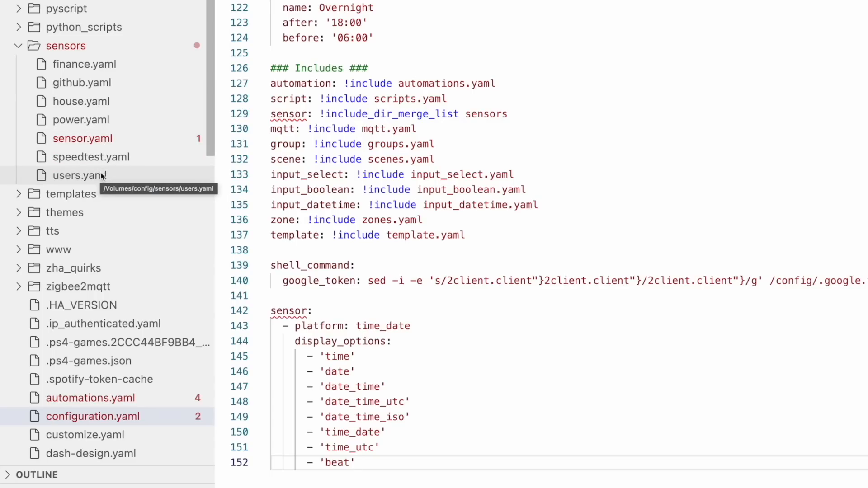
{"action": "key", "text": "super+z"}
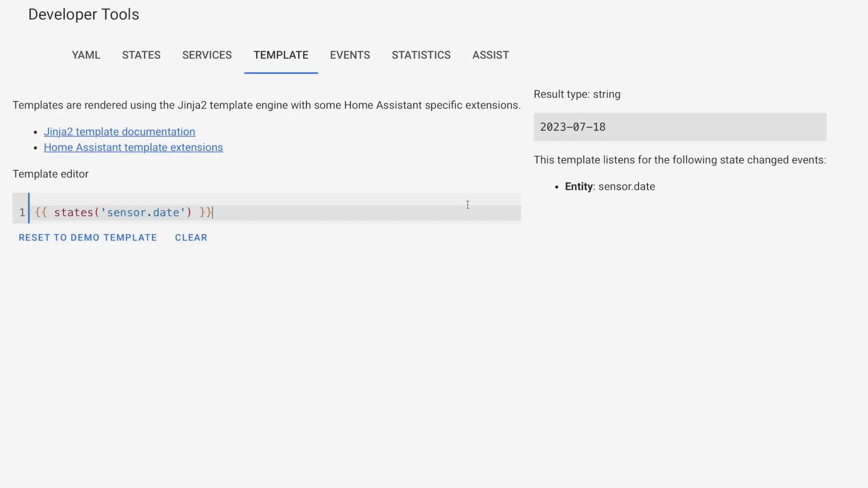
Replace states('sensor.date') in the template with now().date()
{"action": "left_click_drag", "start_coordinate": [54, 212], "coordinate": [193, 211]}
{"action": "type", "text": "now()"}
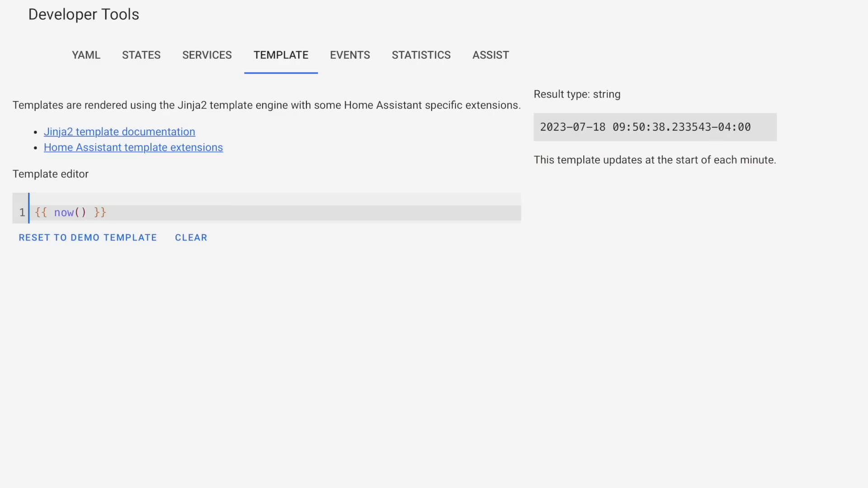
{"action": "type", "text": ".date()"}
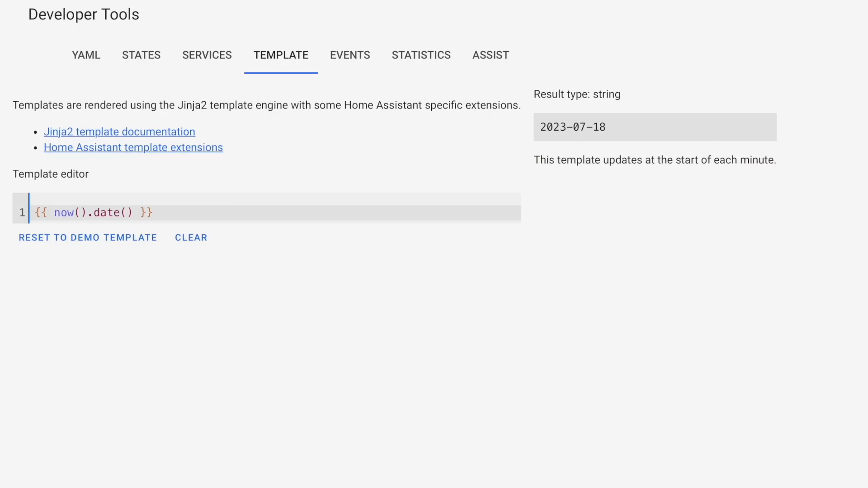